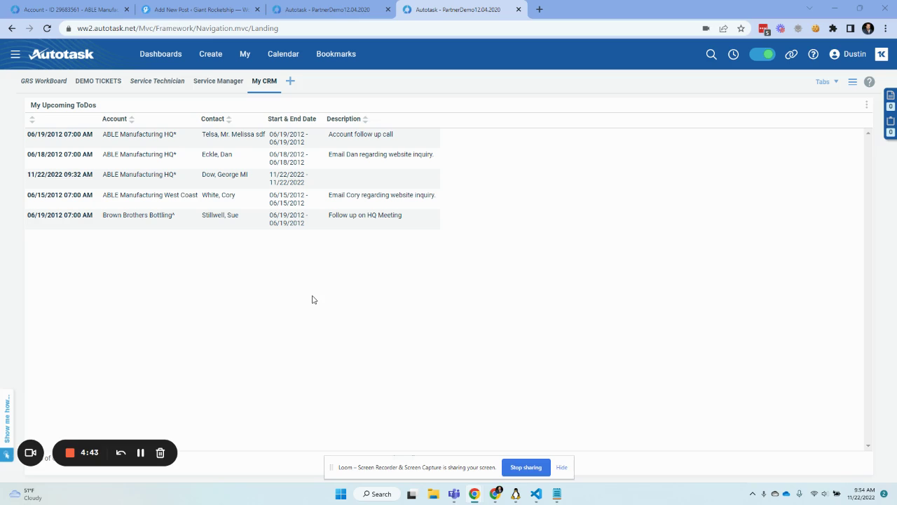
- Go to the CRM To-Dos & Notes search from the main navigation menu
click(12, 55)
mouse_move(32, 102)
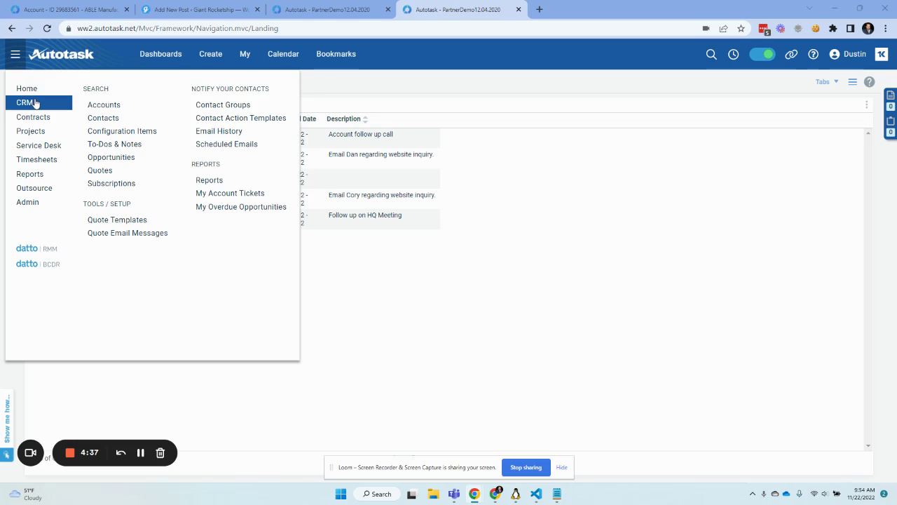
click(35, 103)
mouse_move(26, 102)
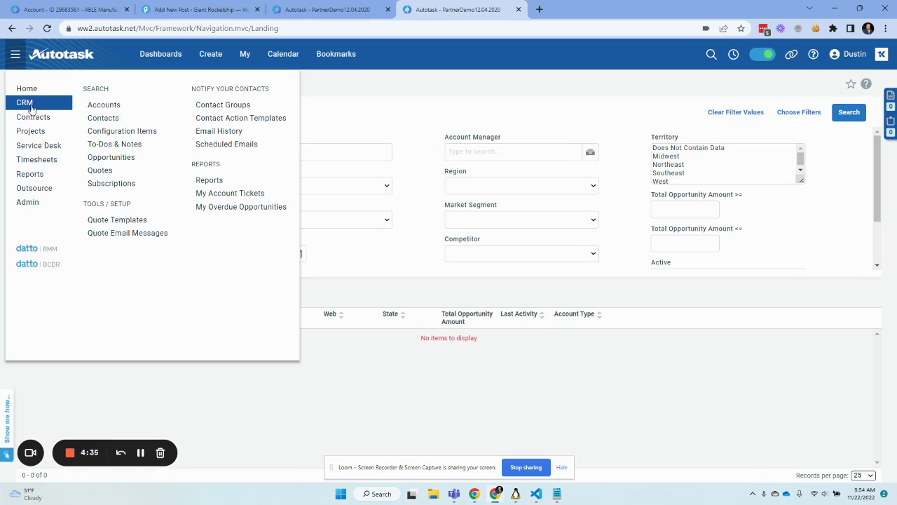
click(115, 145)
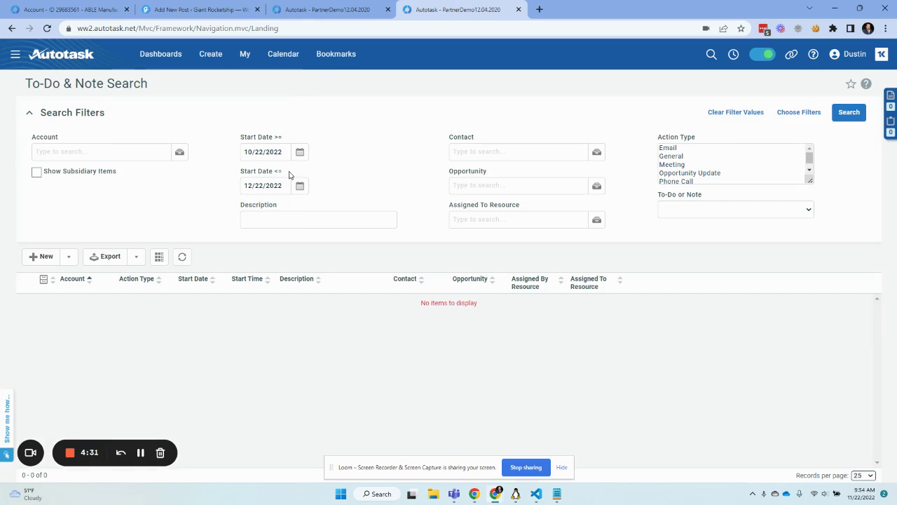
- Clear the preset date filters and search for non-complete to-dos assigned to your own resource
click(743, 113)
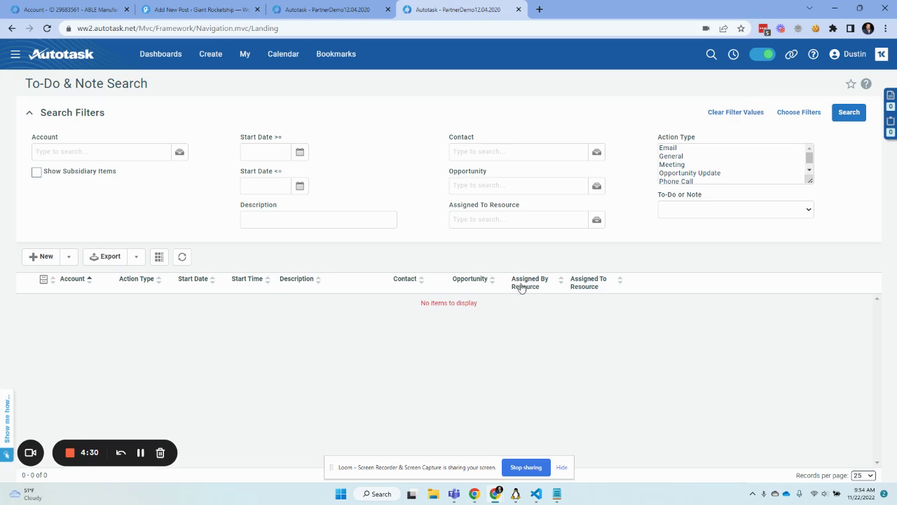
click(848, 112)
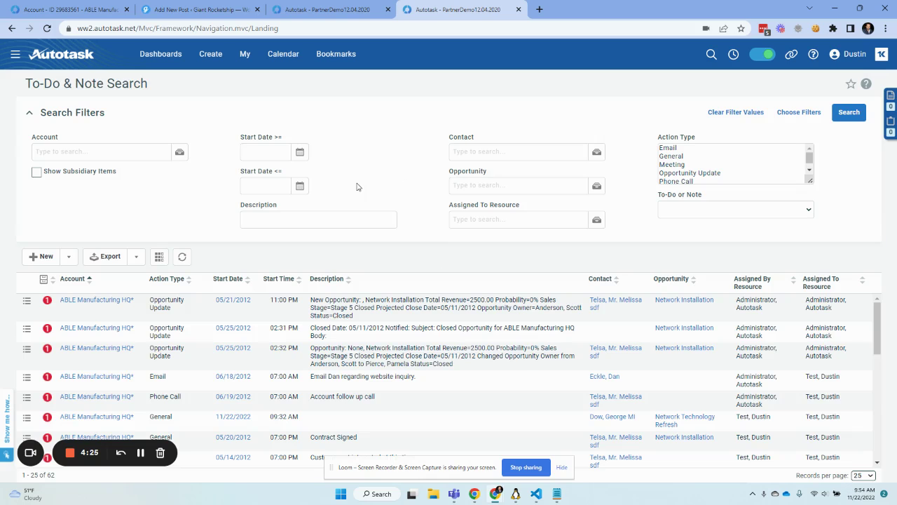
click(596, 221)
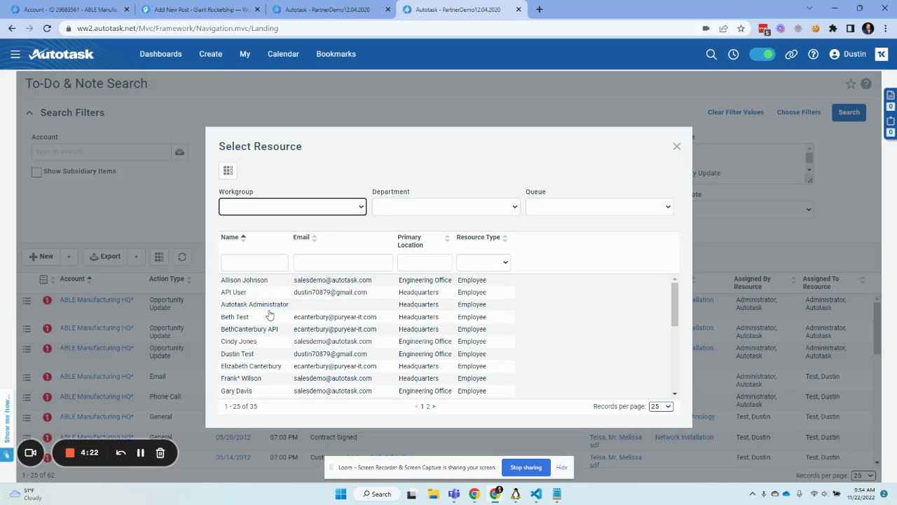
click(248, 354)
click(705, 212)
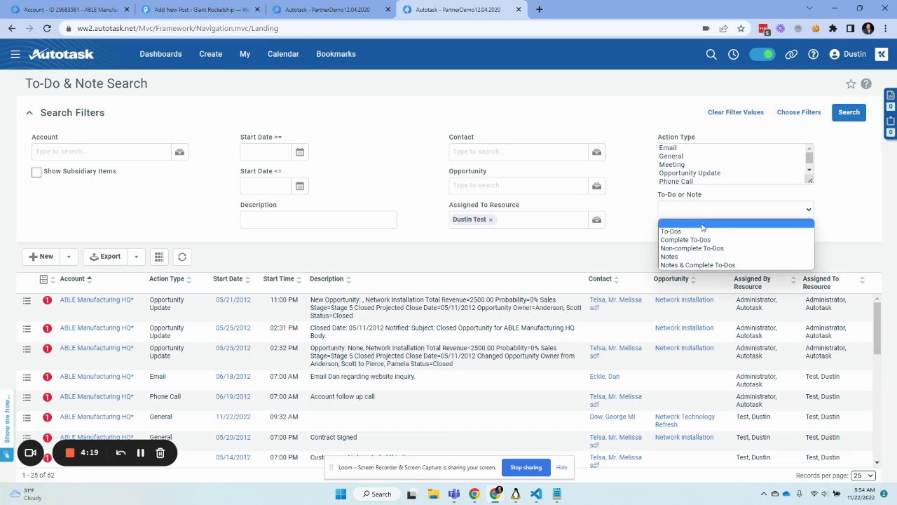
click(701, 246)
click(848, 114)
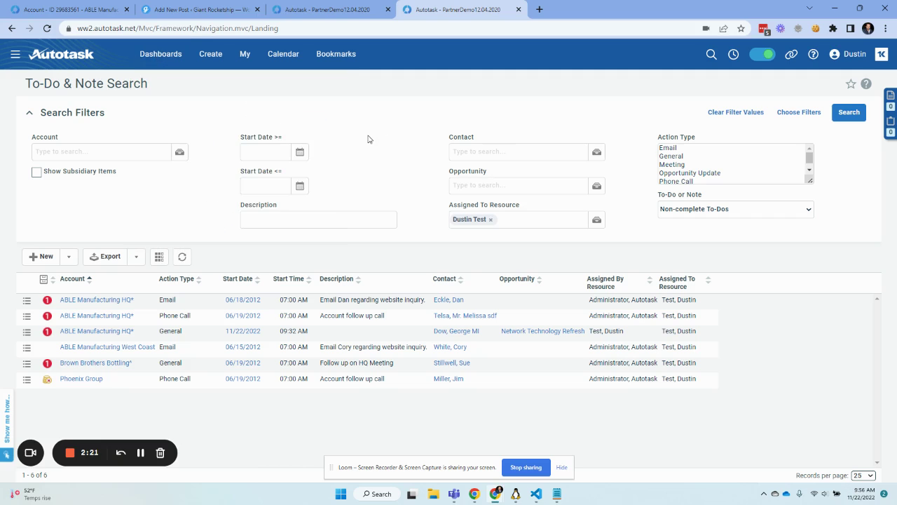
- After reviewing the six to-dos, go back to the My CRM dashboard
click(157, 60)
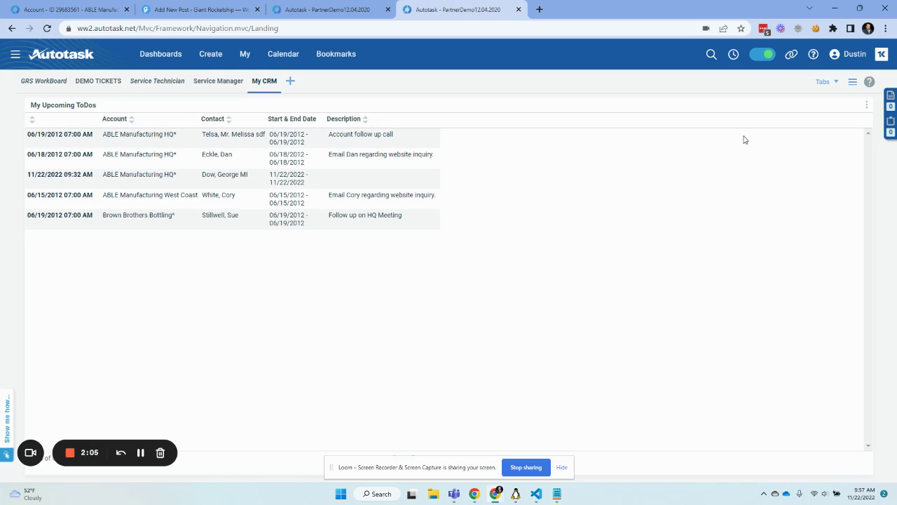
- Open the My Upcoming ToDos widget's settings and put the cursor after 'My' in its name
click(868, 104)
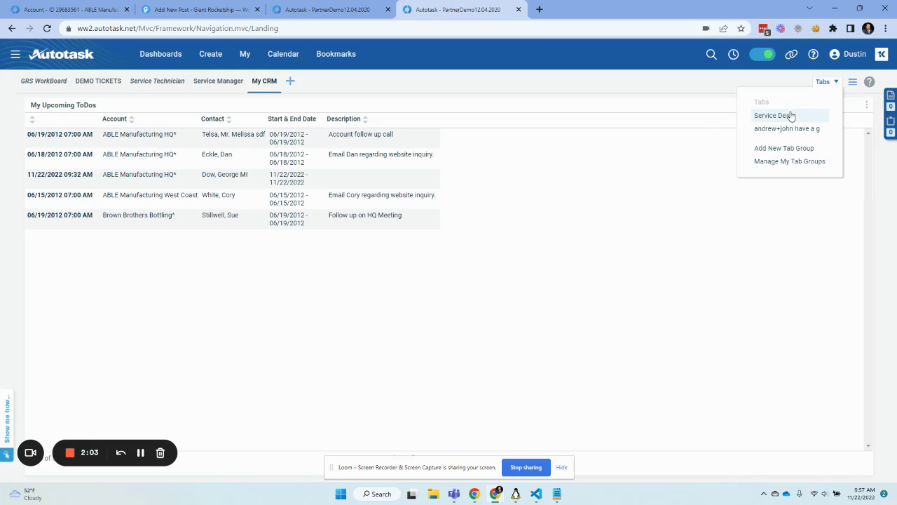
click(586, 245)
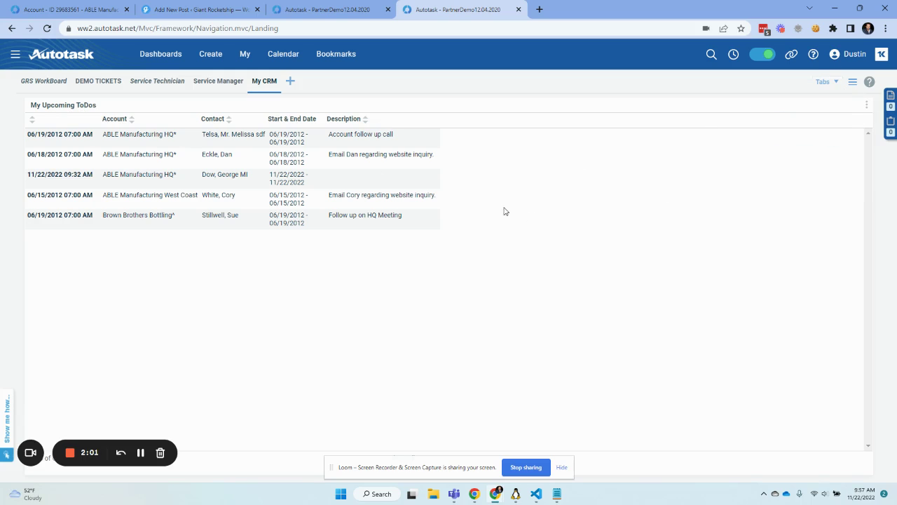
click(867, 105)
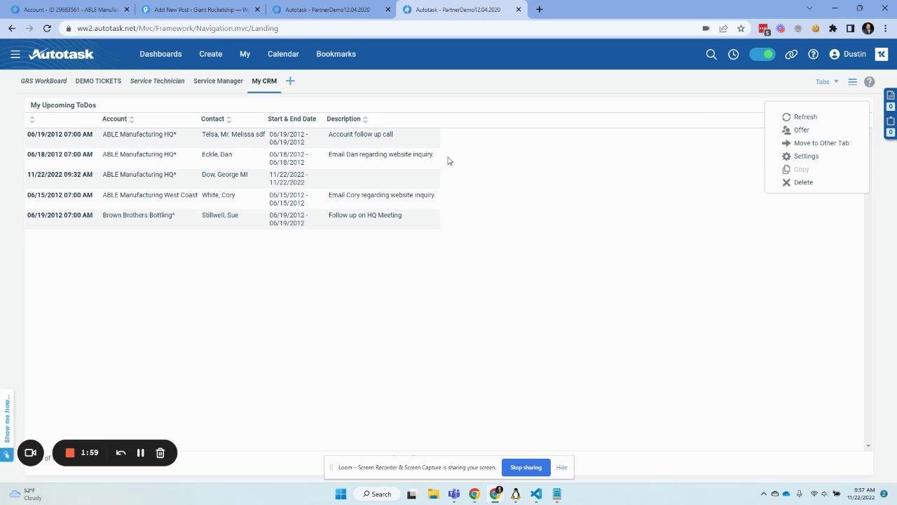
click(465, 276)
click(866, 105)
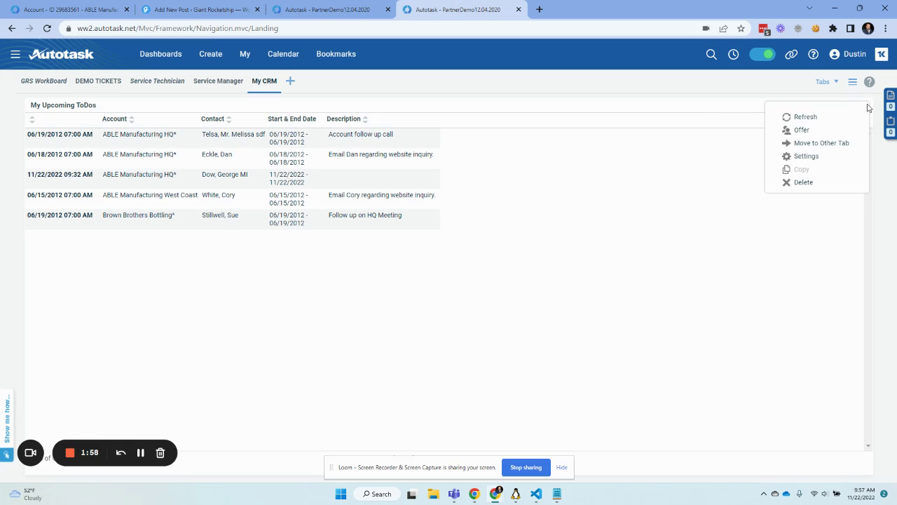
click(806, 157)
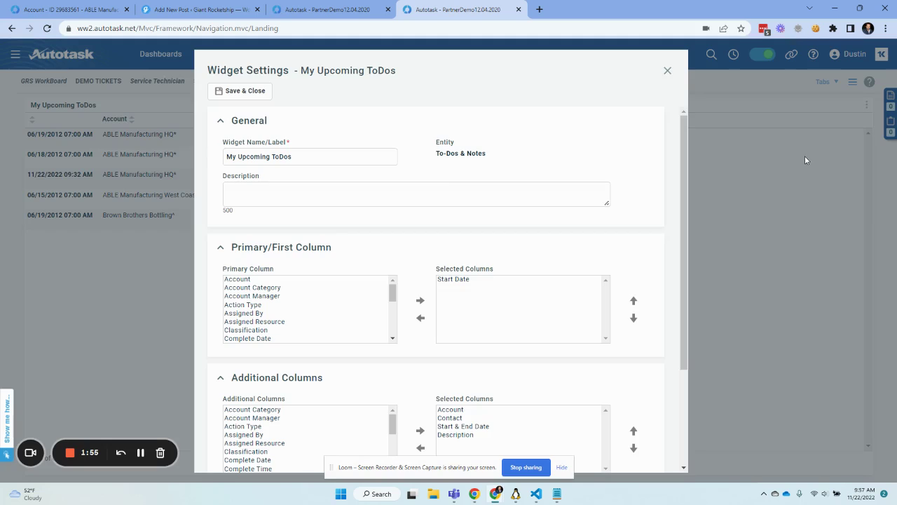
click(339, 160)
click(327, 150)
- Insert 'Late &' into the widget name, making it 'My Late & Upcoming ToDos'
text(Late &)
click(361, 130)
scroll(361, 129, down, 1)
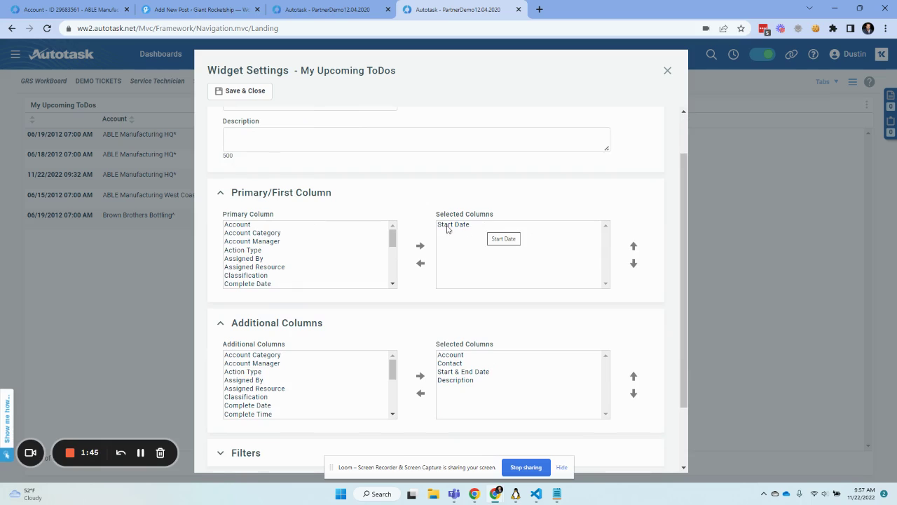
scroll(389, 271, down, 2)
scroll(381, 255, down, 1)
scroll(353, 258, up, 5)
scroll(413, 196, down, 1)
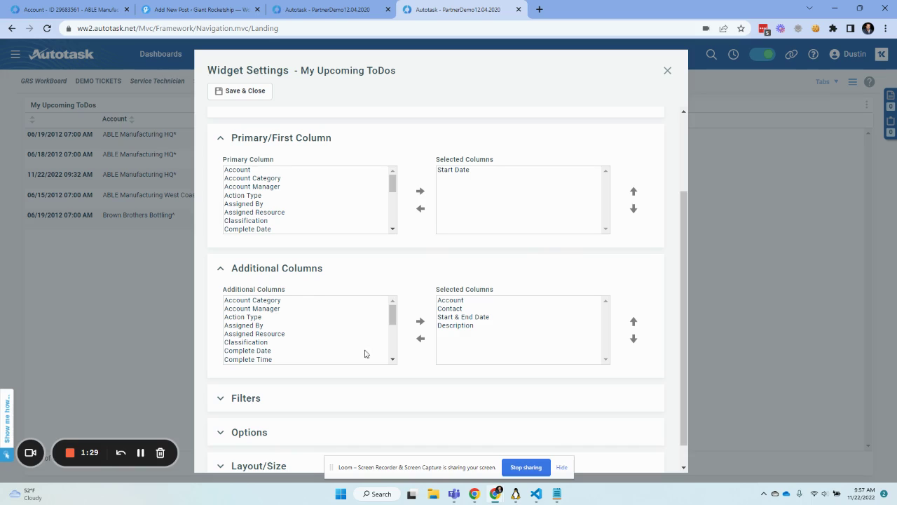
- Look over the available additional columns, selecting Action Type
click(340, 316)
scroll(342, 319, down, 2)
scroll(341, 319, down, 4)
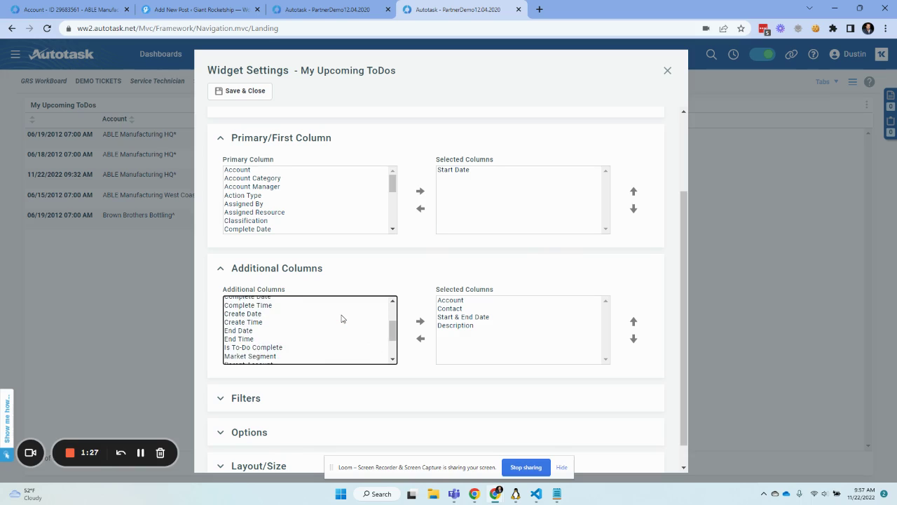
scroll(341, 319, up, 1)
scroll(341, 319, up, 3)
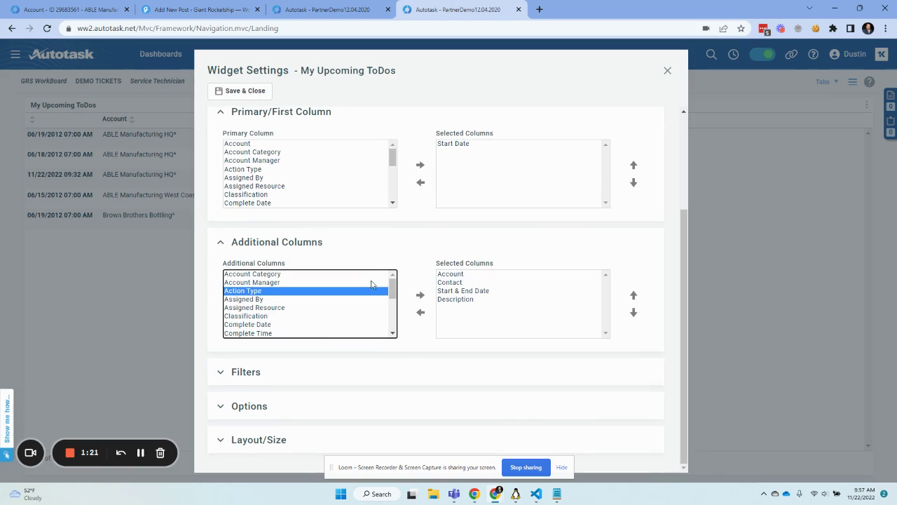
click(407, 237)
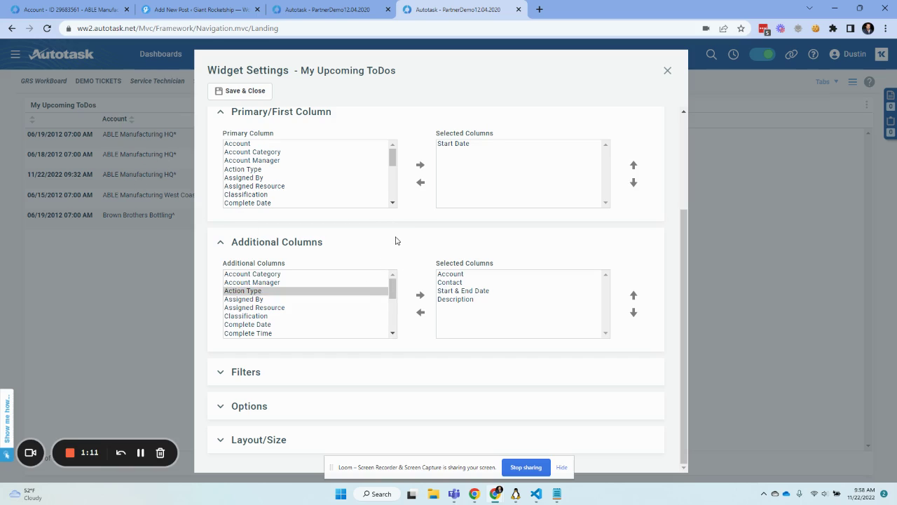
- Review the selected columns Account, Contact, Start & End Date and Description, then collapse Additional Columns
click(468, 277)
click(460, 283)
click(464, 291)
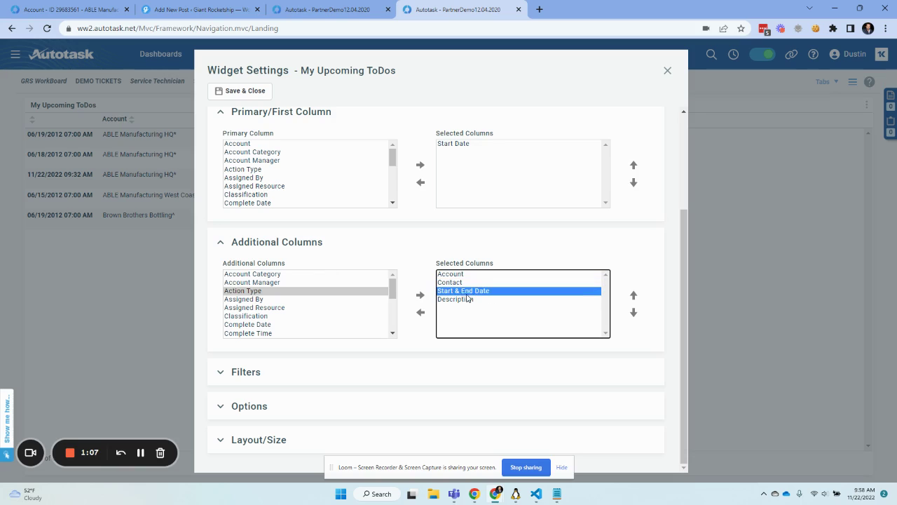
click(464, 301)
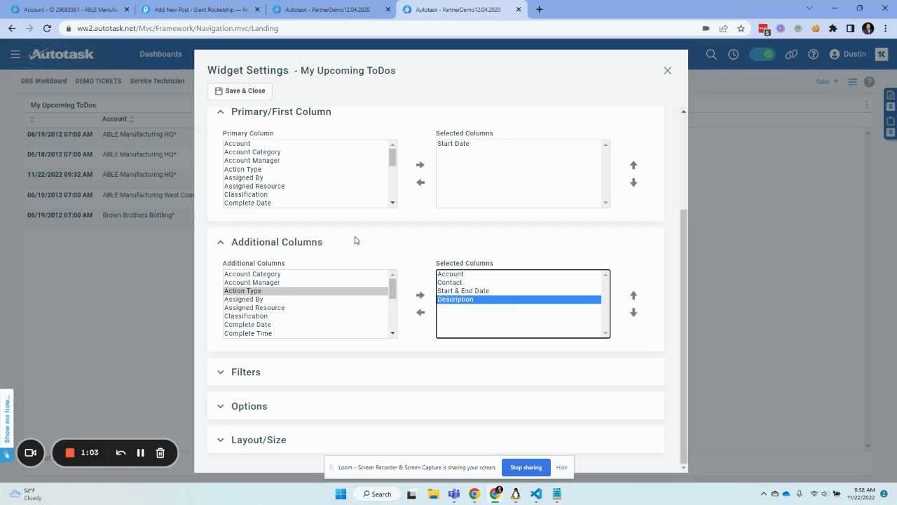
click(221, 242)
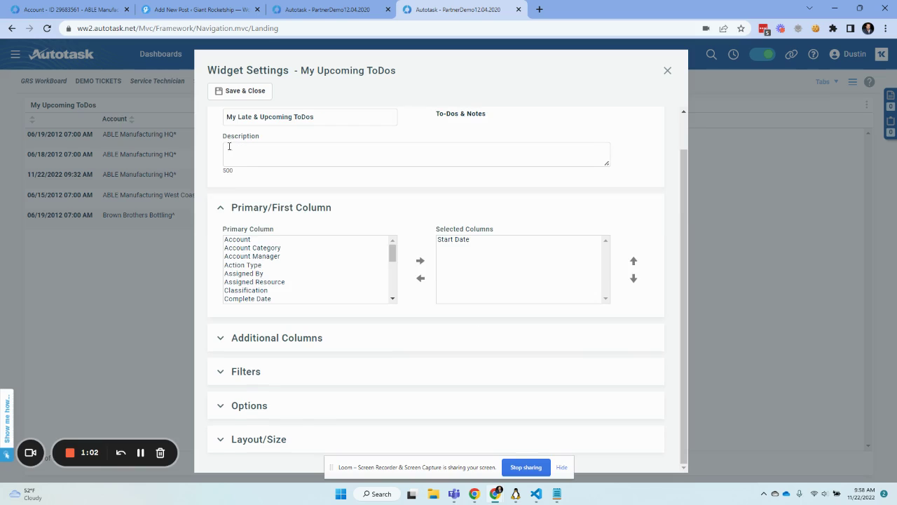
- Collapse the Primary Column and General sections, expand Filters, and keep To-Do or Note as Filter 1's field
click(220, 208)
click(223, 157)
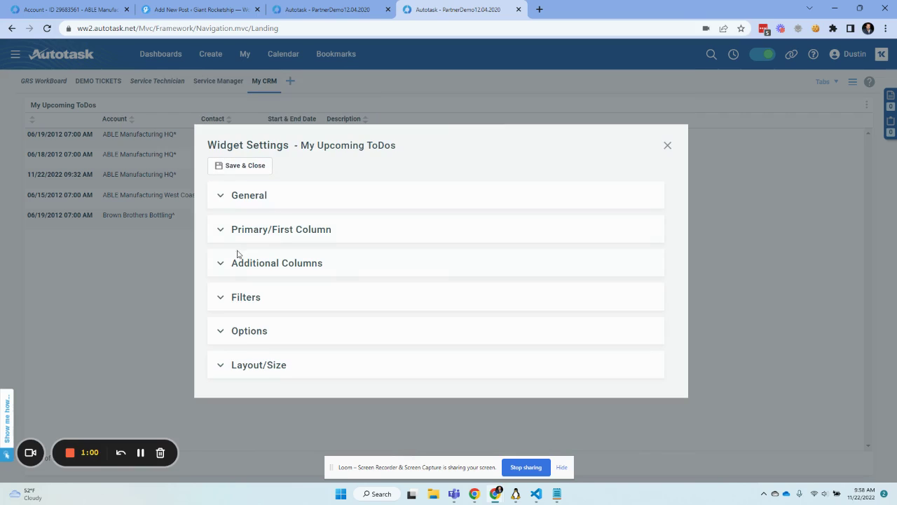
click(224, 297)
scroll(334, 268, down, 2)
scroll(395, 249, up, 2)
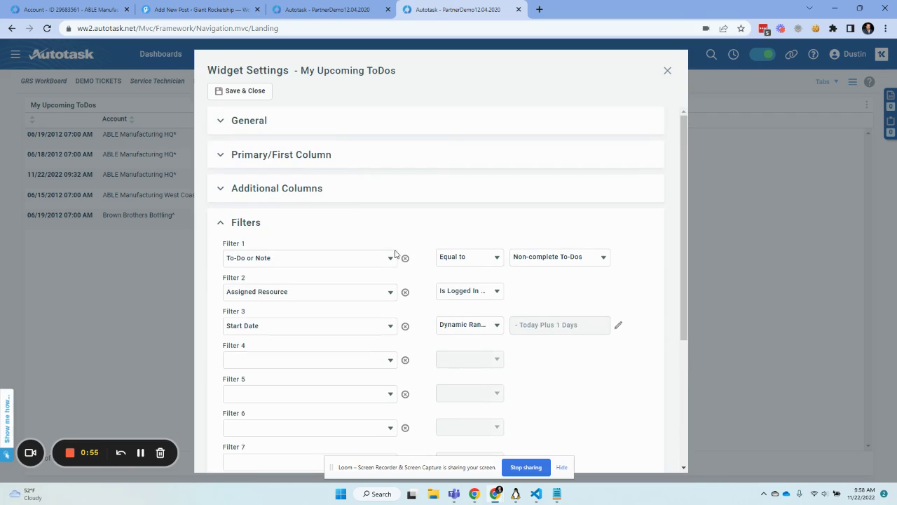
click(311, 258)
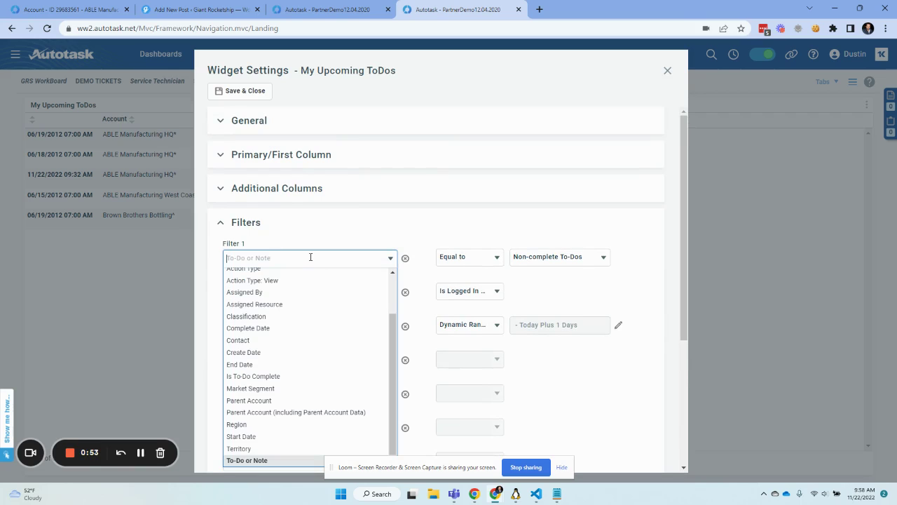
scroll(285, 452, down, 1)
click(285, 455)
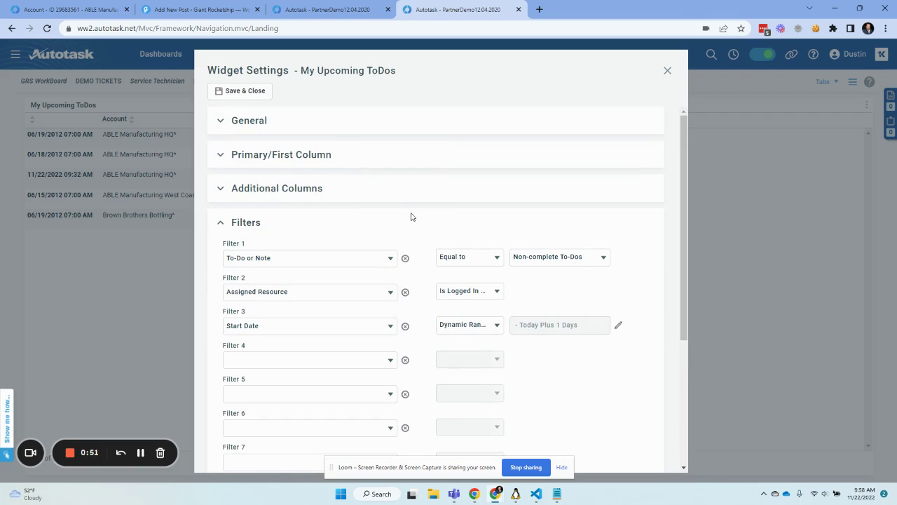
- Check that the widget's General entity is To-Dos & Notes, then collapse General again
click(246, 122)
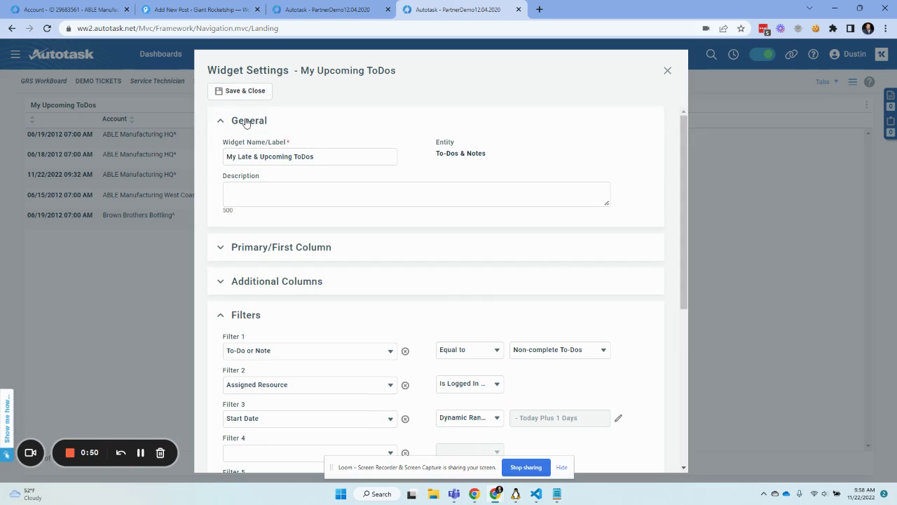
double_click(439, 152)
drag(436, 153, 493, 155)
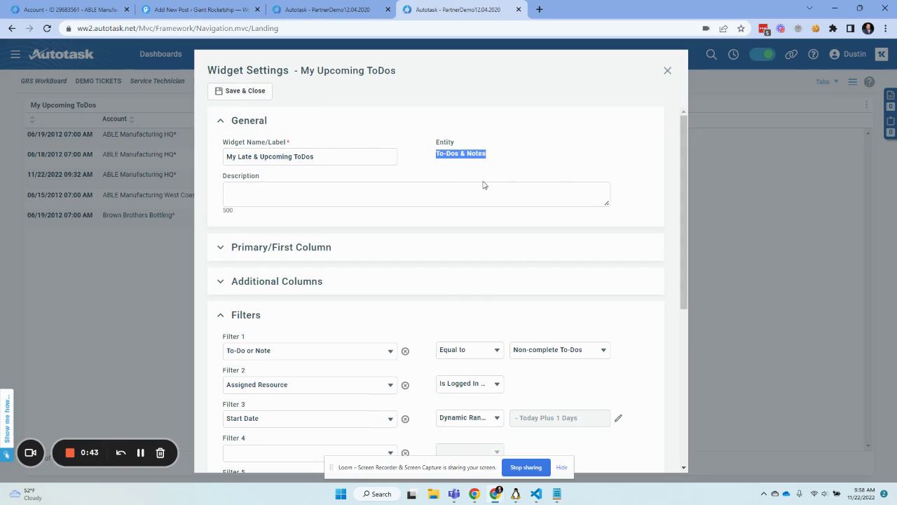
click(442, 153)
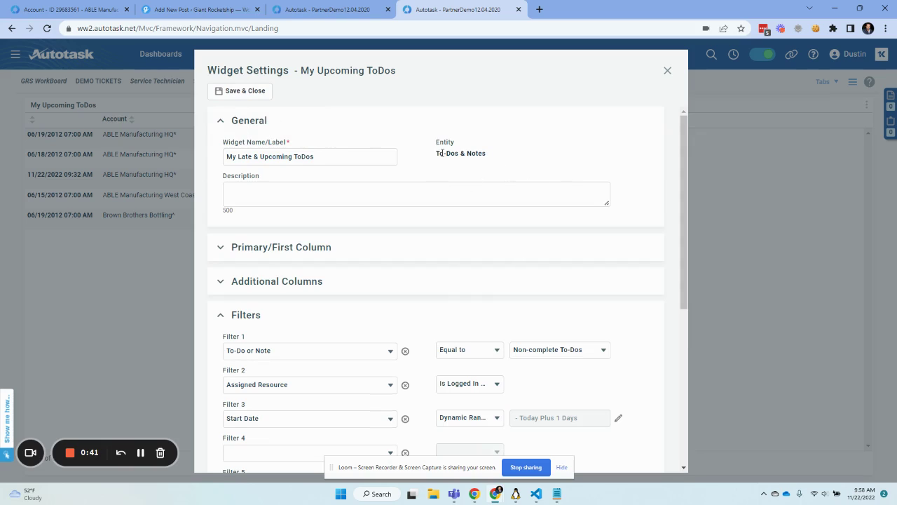
click(257, 122)
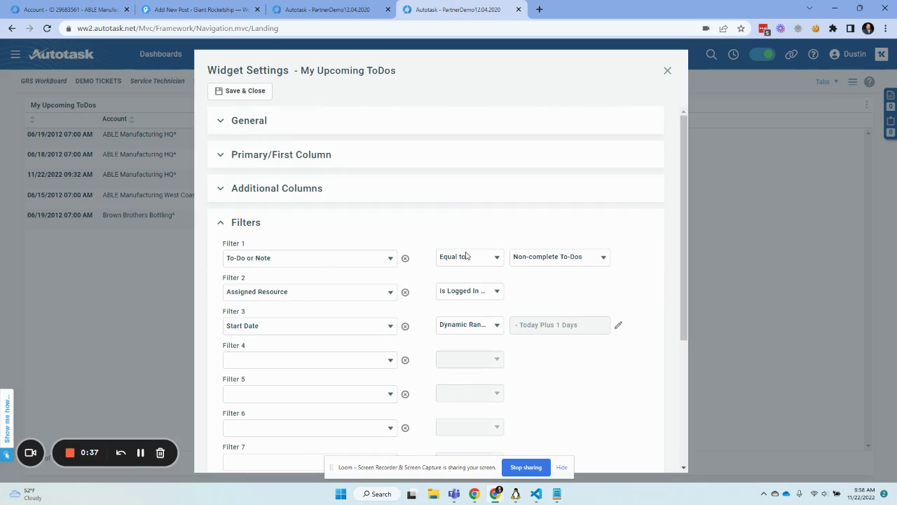
click(582, 261)
- Keep Non-complete To-Dos, Is Logged In Resource (User) and the Start Date range unchanged, then save and close
click(548, 310)
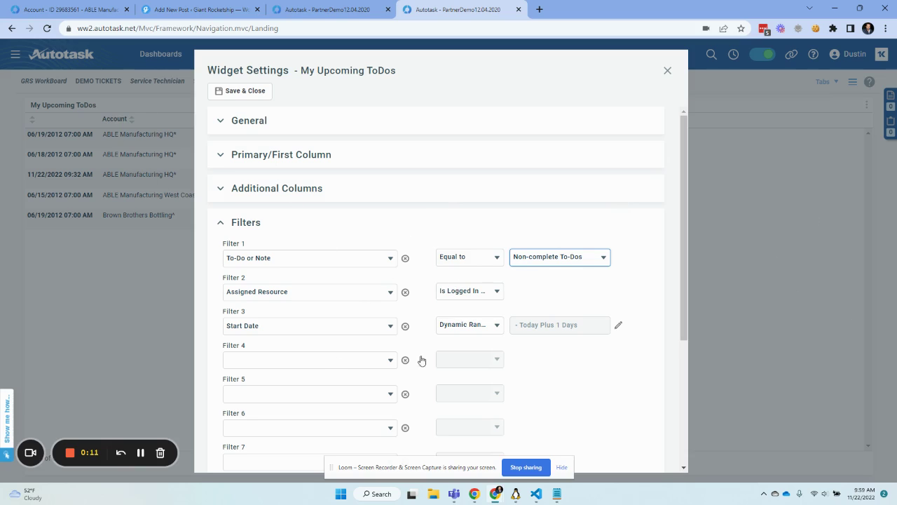
click(490, 291)
click(488, 354)
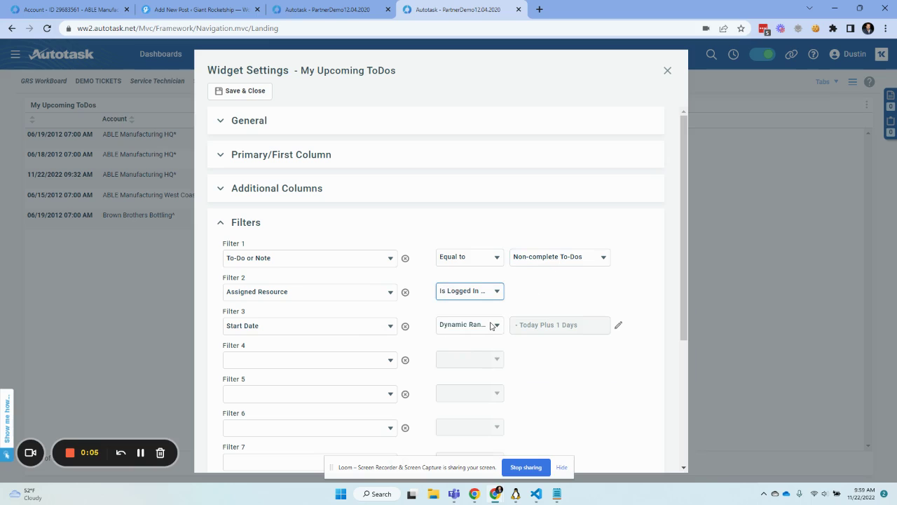
click(618, 325)
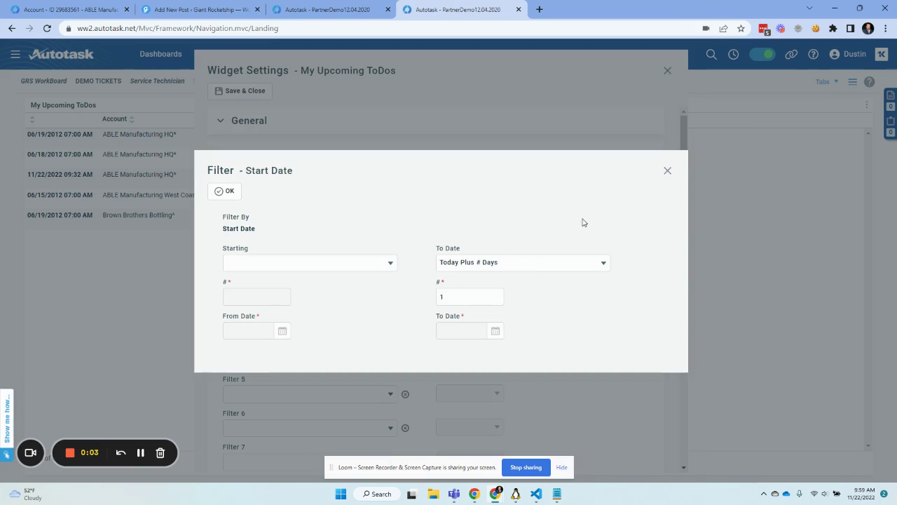
click(667, 170)
click(254, 91)
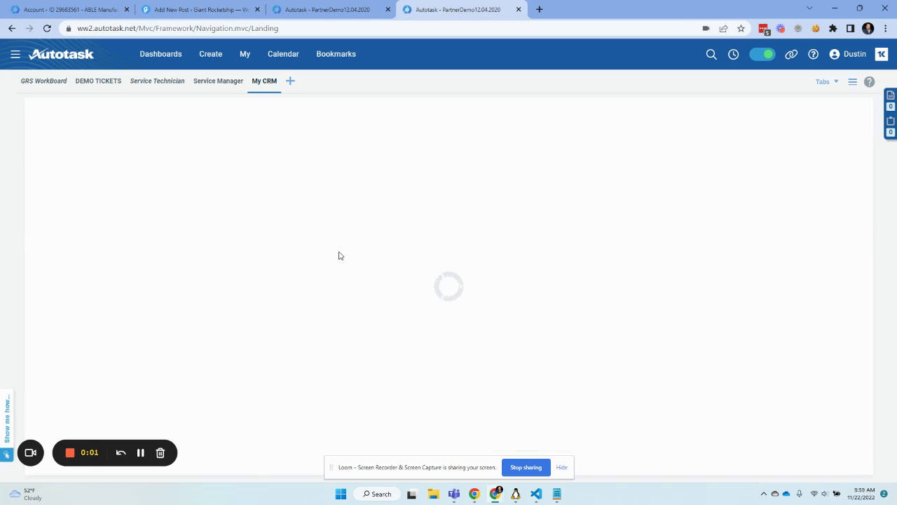